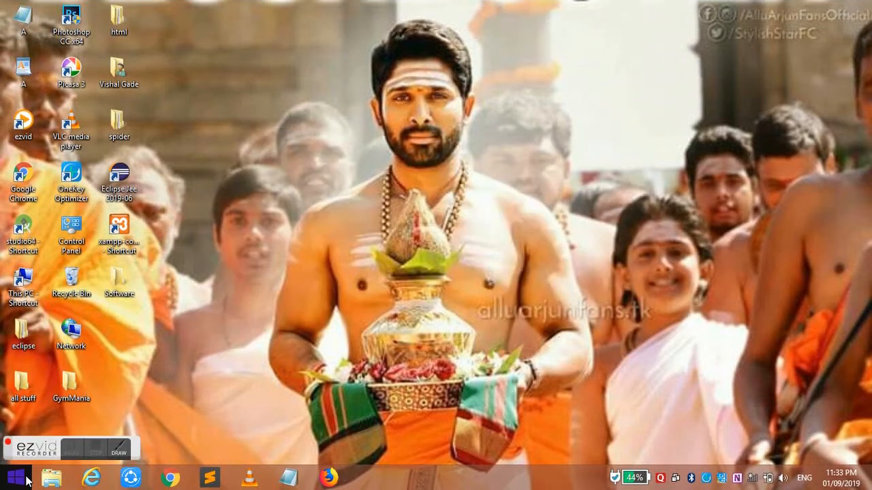
Open a command prompt by running cmd and check the installed Java version with java -version.
{"action": "right_click", "coordinate": [15, 477]}
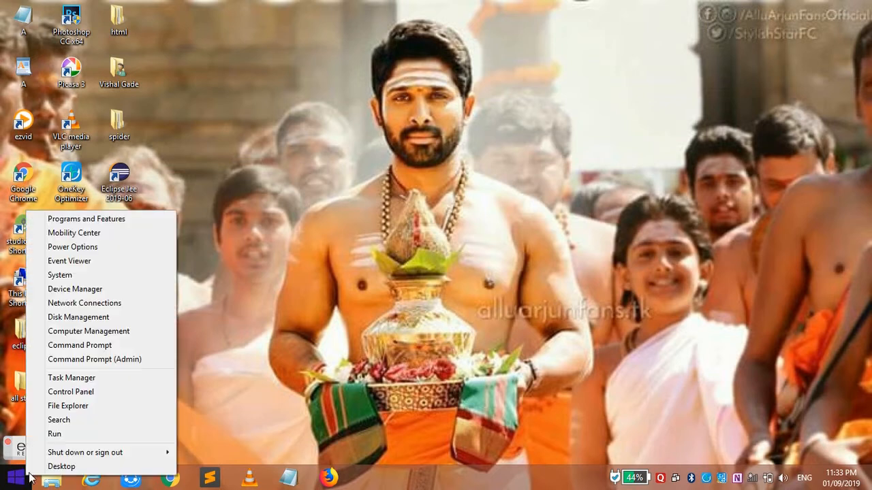
{"action": "left_click", "coordinate": [54, 434]}
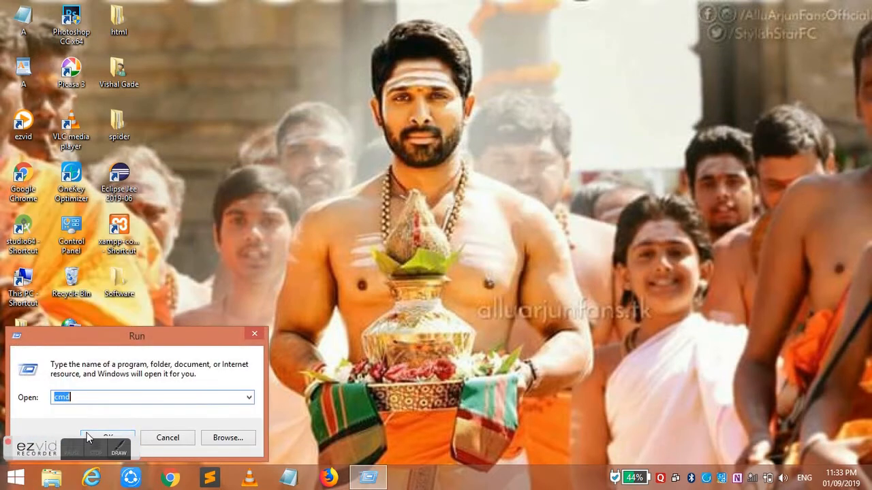
{"action": "left_click", "coordinate": [87, 433]}
{"action": "type", "text": "java -version"}
{"action": "key", "text": "Return"}
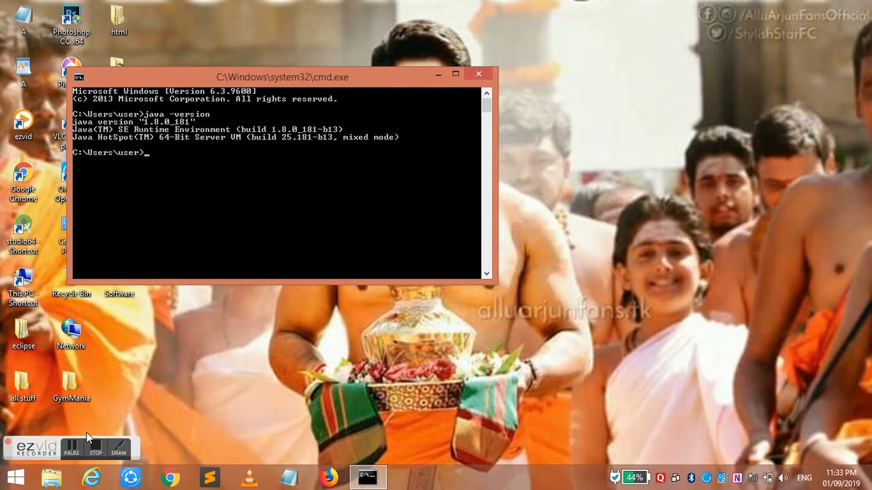
Run javac to test whether the Java compiler is available, and close the command prompt.
{"action": "type", "text": "javac"}
{"action": "key", "text": "Return"}
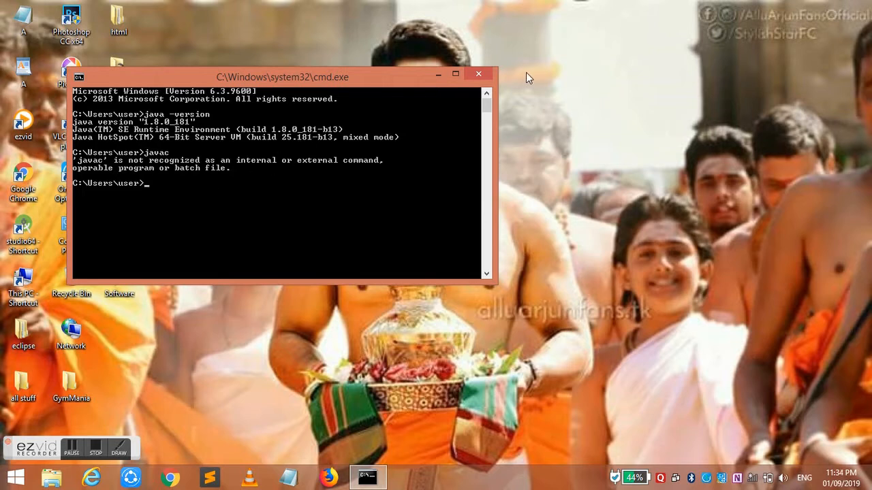
{"action": "left_click", "coordinate": [477, 75]}
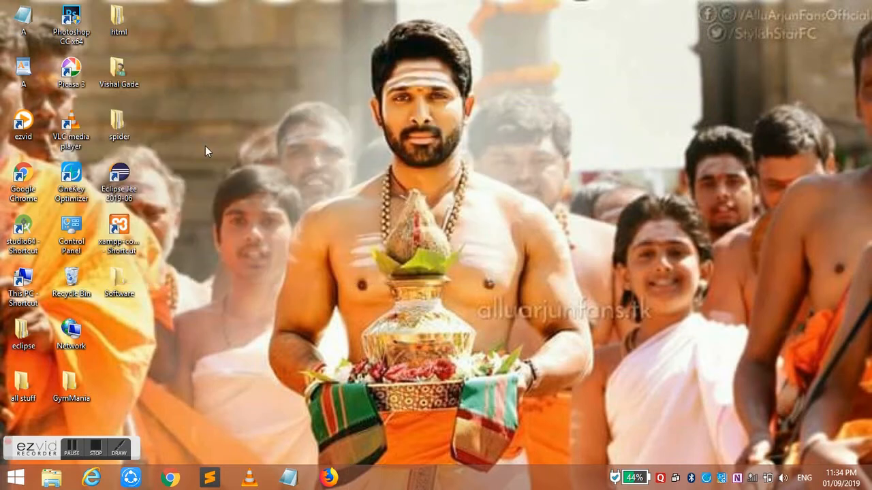
Browse to the JDK's bin folder at C:\Program Files\Java\jdk1.8.0_181\bin.
{"action": "double_click", "coordinate": [24, 280]}
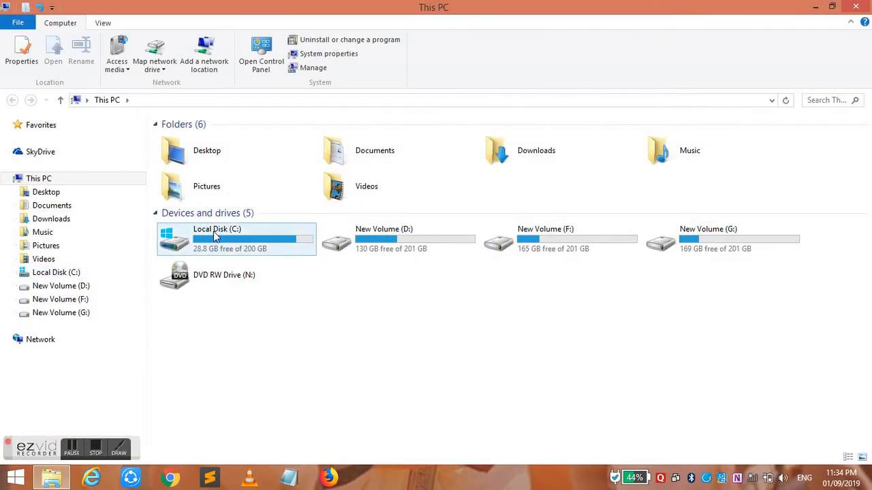
{"action": "double_click", "coordinate": [215, 236]}
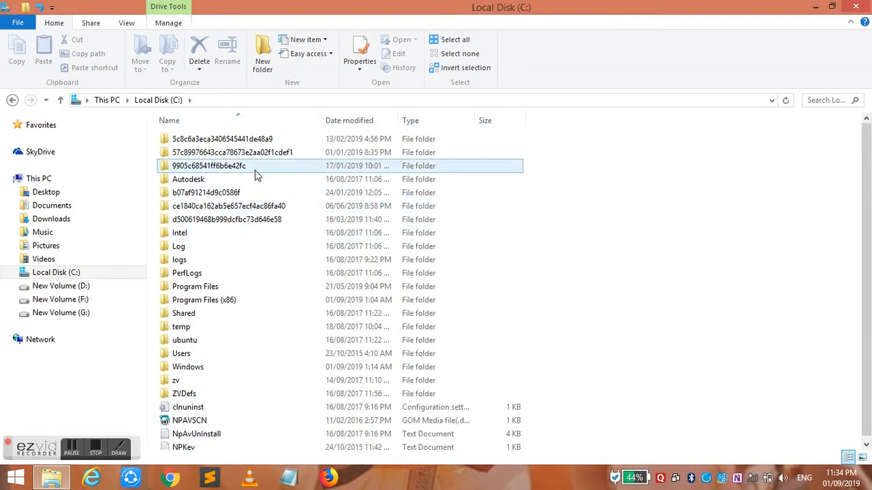
{"action": "double_click", "coordinate": [209, 291]}
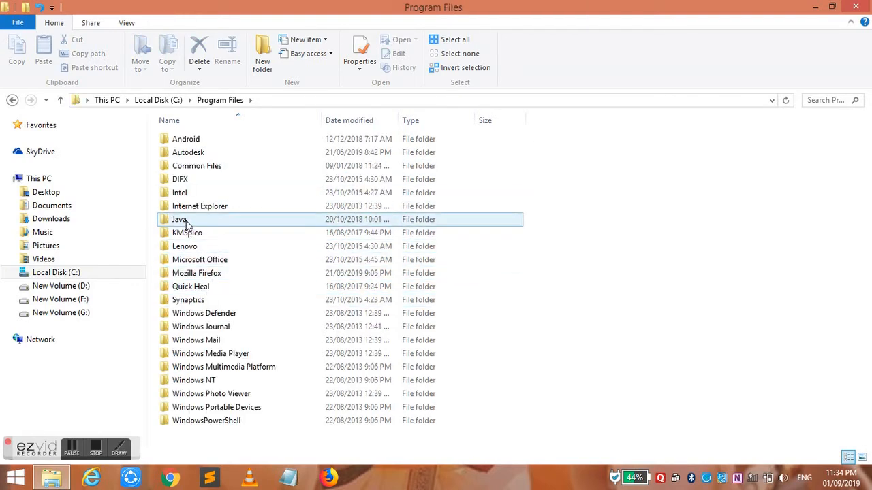
{"action": "double_click", "coordinate": [184, 220]}
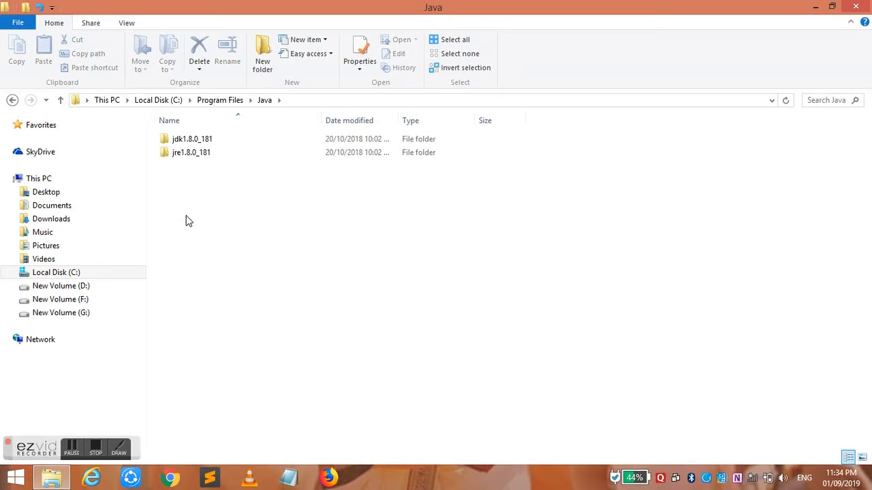
{"action": "left_click", "coordinate": [202, 154]}
{"action": "left_click", "coordinate": [202, 141]}
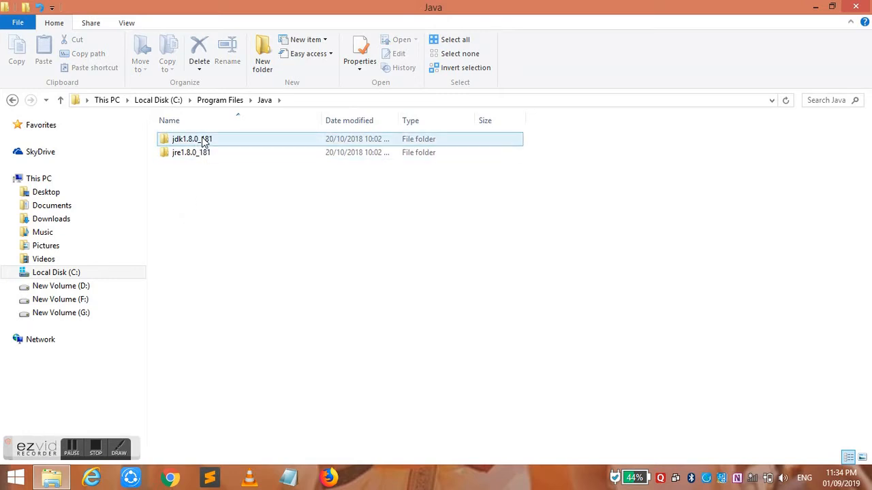
{"action": "left_click", "coordinate": [205, 153]}
{"action": "left_click", "coordinate": [204, 141]}
{"action": "double_click", "coordinate": [204, 142]}
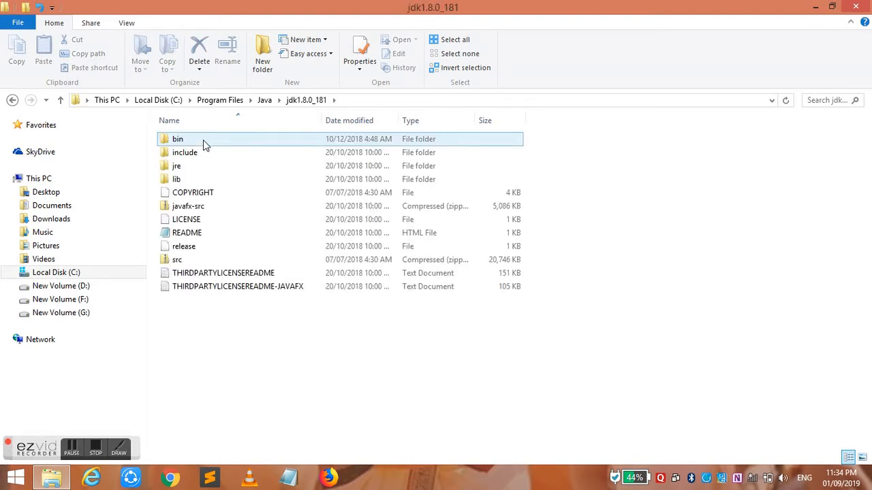
{"action": "double_click", "coordinate": [203, 140]}
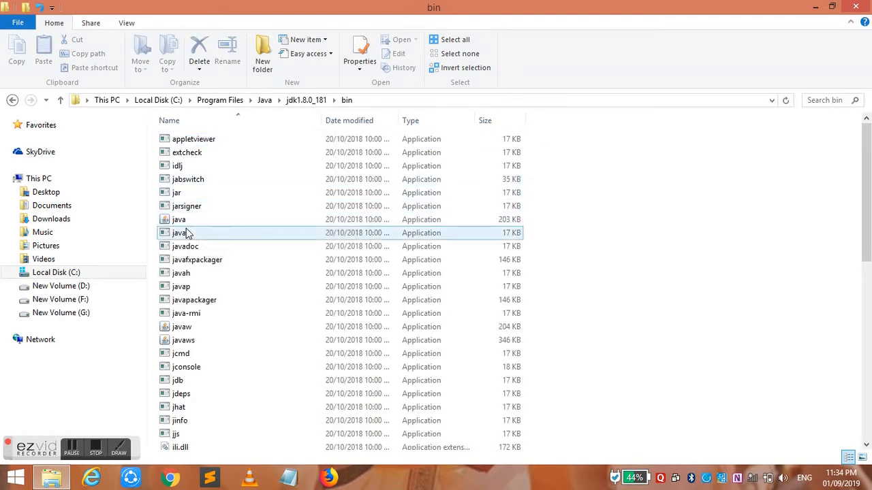
Copy the full path of the JDK bin folder and close the file window.
{"action": "left_click", "coordinate": [771, 101]}
{"action": "key", "text": "ctrl+c"}
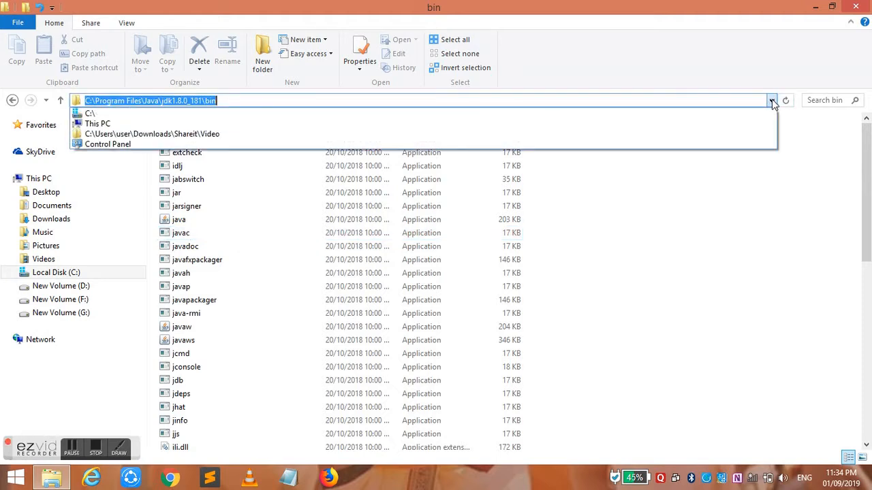
{"action": "left_click", "coordinate": [866, 5]}
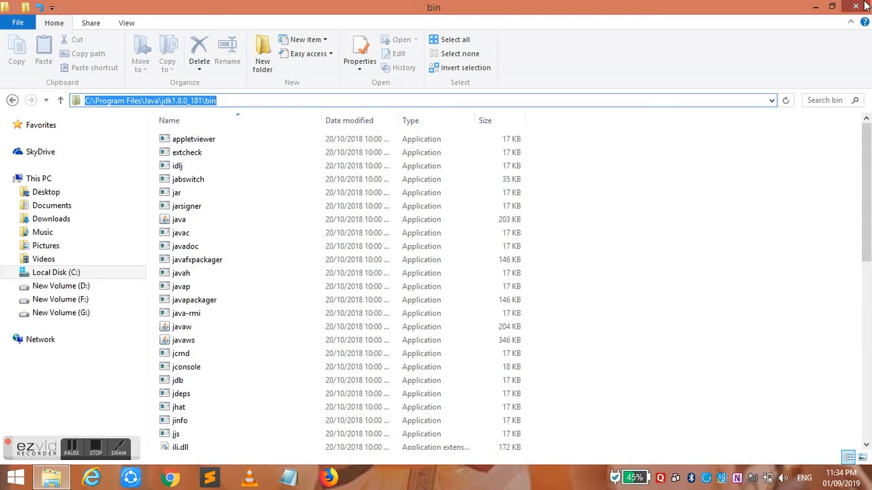
{"action": "left_click", "coordinate": [866, 6]}
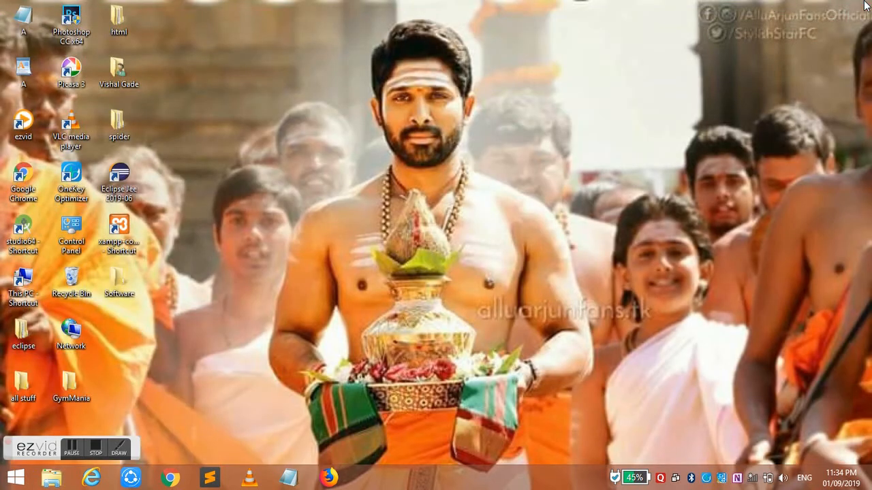
Open the Environment Variables dialog from the advanced system settings in Control Panel.
{"action": "double_click", "coordinate": [68, 238]}
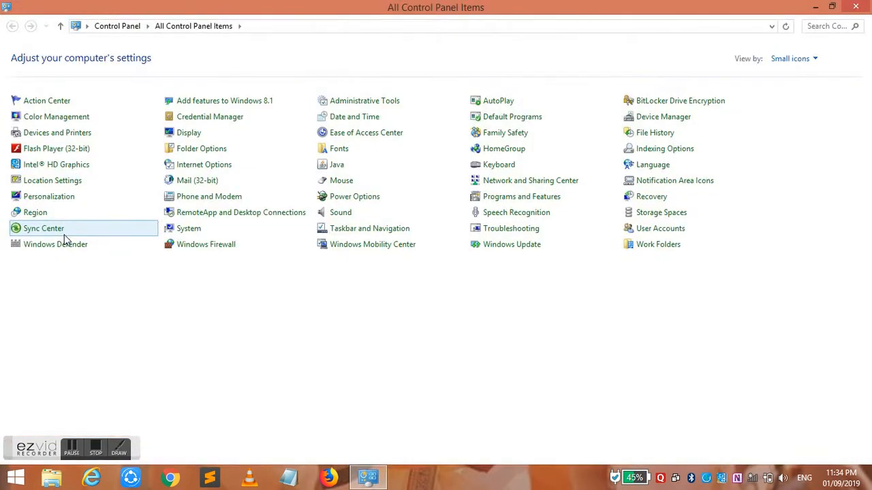
{"action": "left_click", "coordinate": [183, 230]}
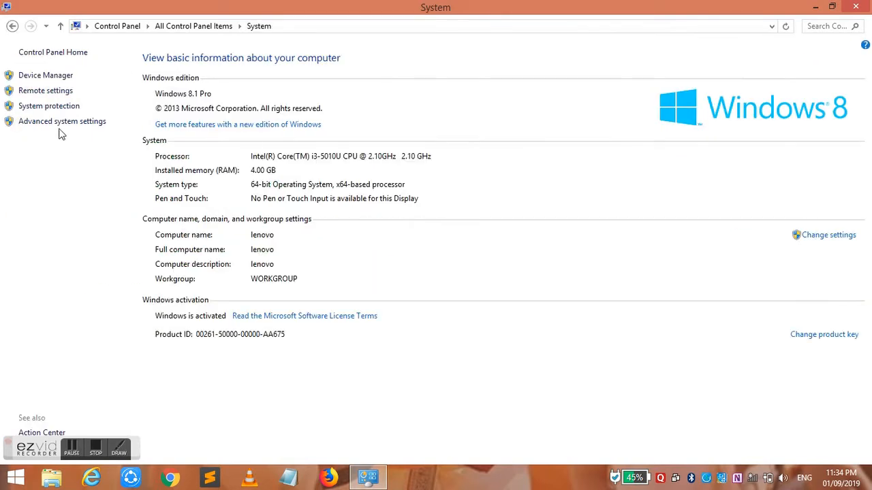
{"action": "left_click", "coordinate": [59, 126]}
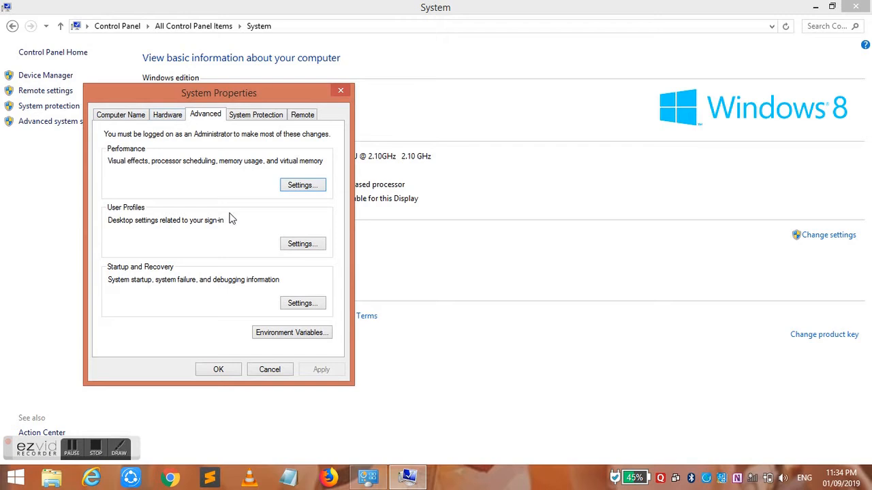
{"action": "left_click", "coordinate": [267, 339]}
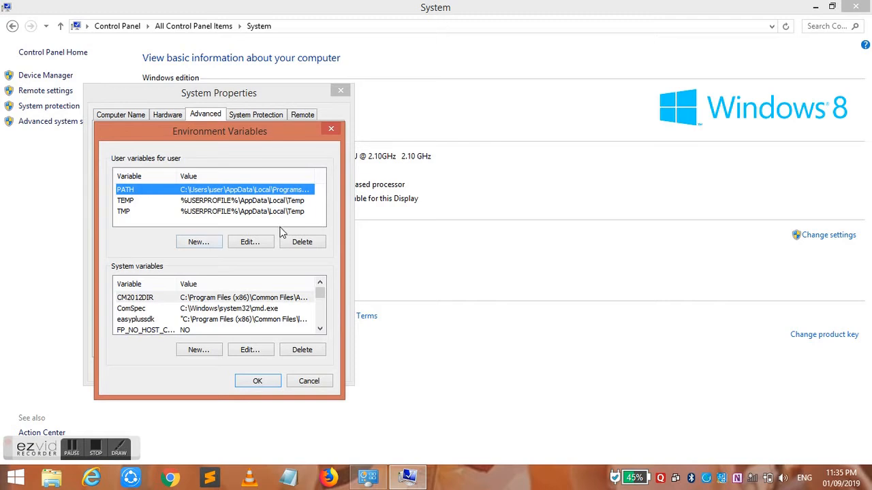
Append C:\Program Files\Java\jdk1.8.0_181\bin; to the end of the user variable PATH and confirm the edit.
{"action": "left_click", "coordinate": [249, 243]}
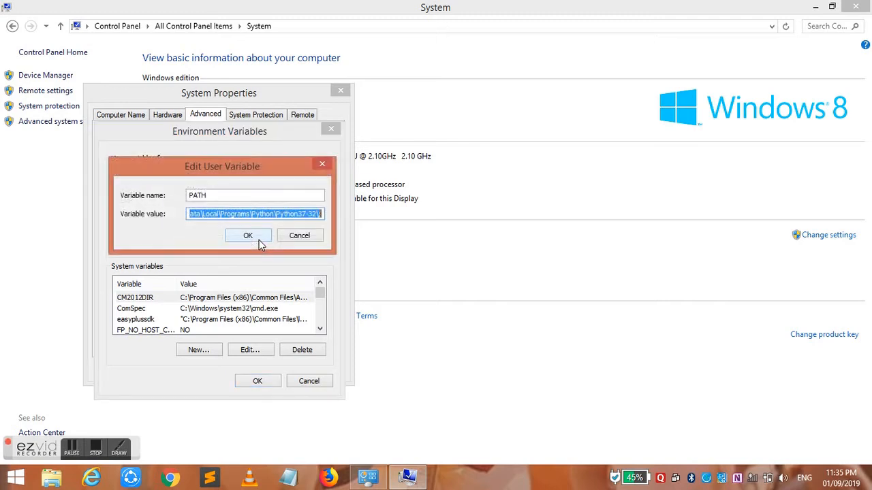
{"action": "left_click", "coordinate": [324, 214]}
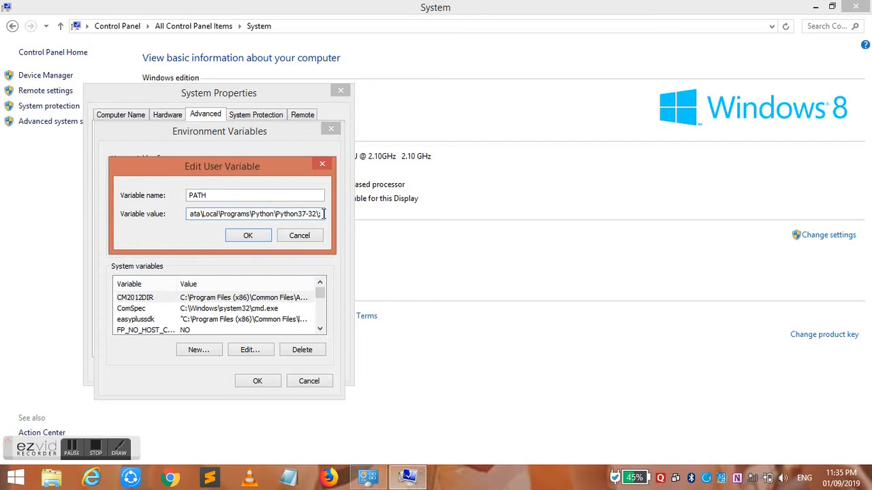
{"action": "type", "text": ";C:\\Program Files\\Java\\jdk1.8.0_181\\bin"}
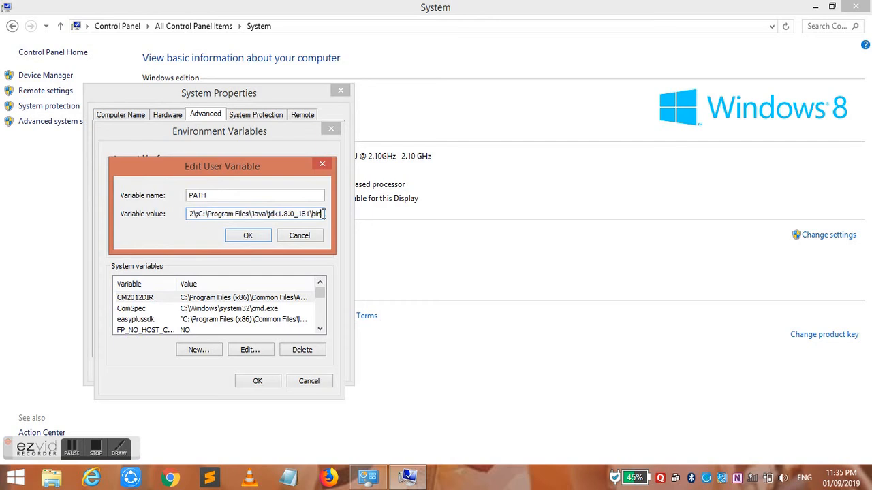
{"action": "type", "text": ";"}
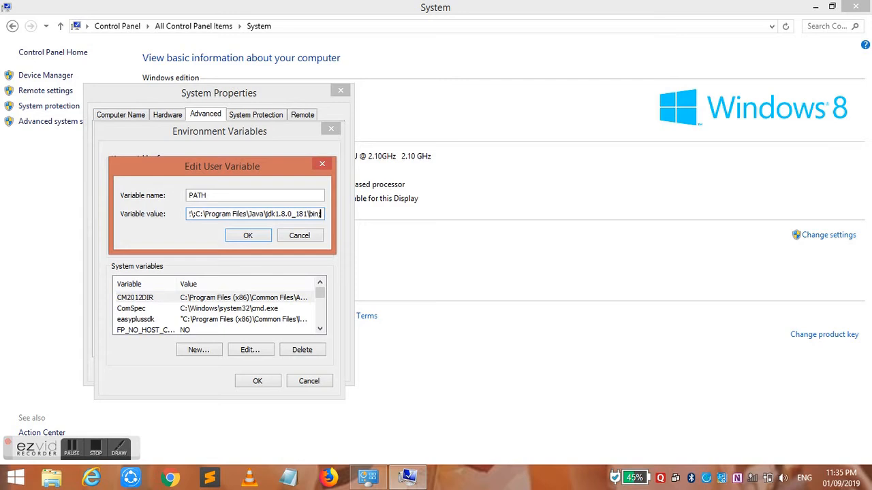
{"action": "left_click", "coordinate": [248, 236]}
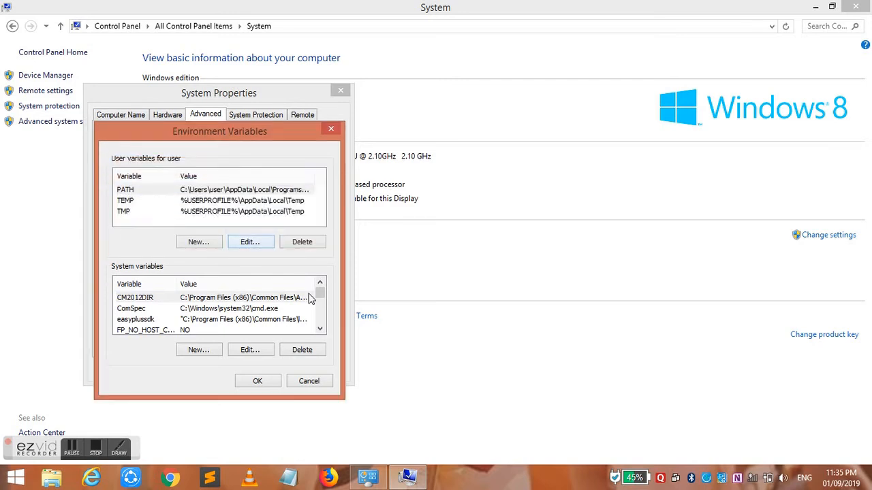
Append C:\Program Files\Java\jdk1.8.0_181\bin; to the end of the system variable Path and confirm the edit.
{"action": "left_click_drag", "start_coordinate": [319, 297], "coordinate": [320, 306]}
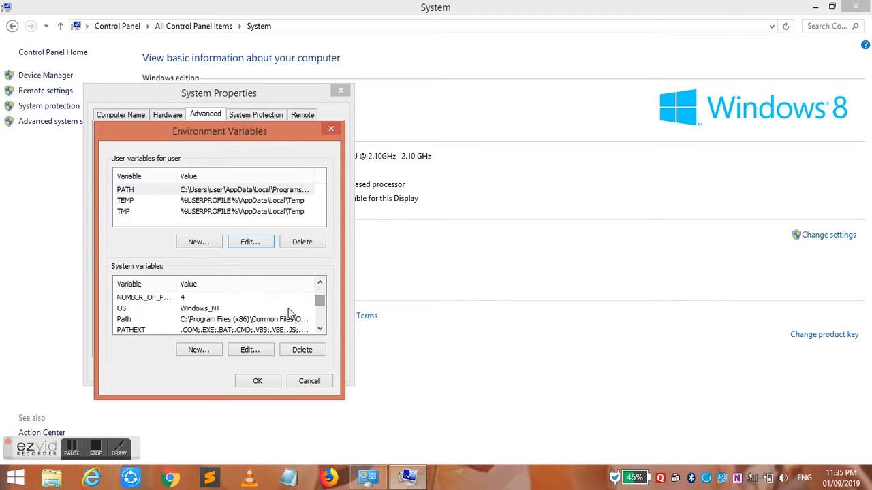
{"action": "left_click", "coordinate": [259, 320]}
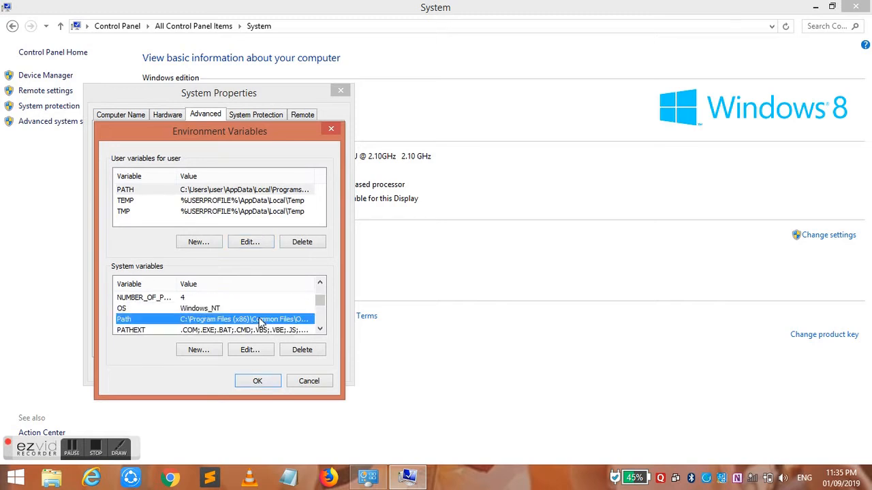
{"action": "left_click", "coordinate": [249, 350]}
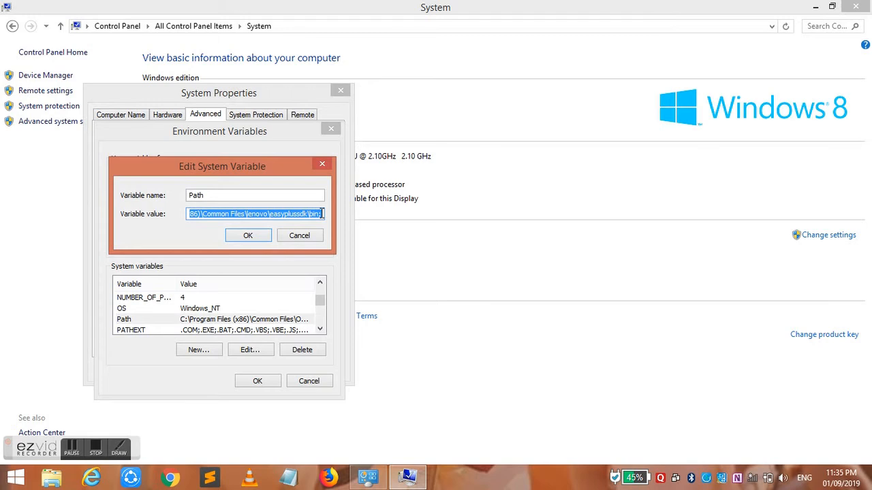
{"action": "left_click", "coordinate": [321, 214]}
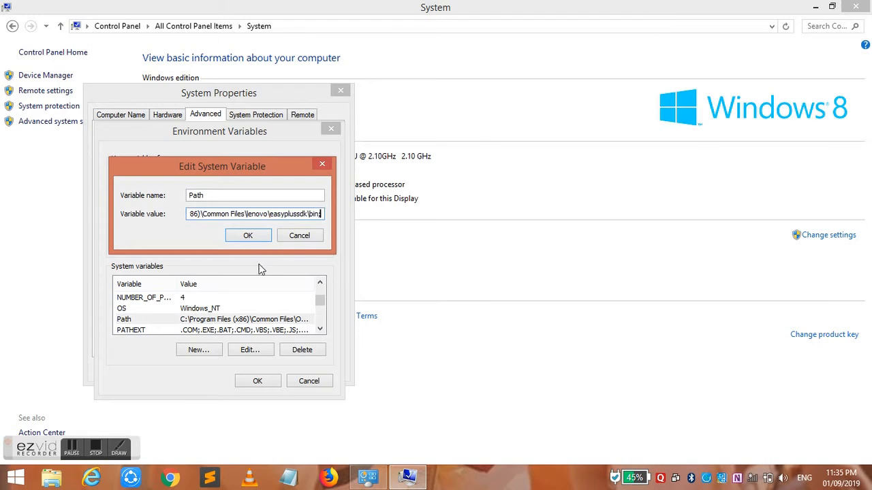
{"action": "key", "text": "ctrl+v"}
{"action": "type", "text": ";"}
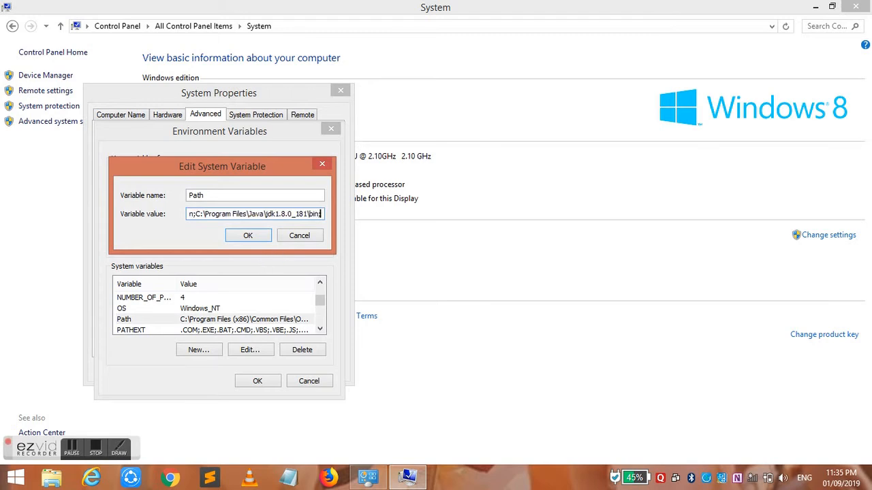
{"action": "left_click", "coordinate": [247, 237]}
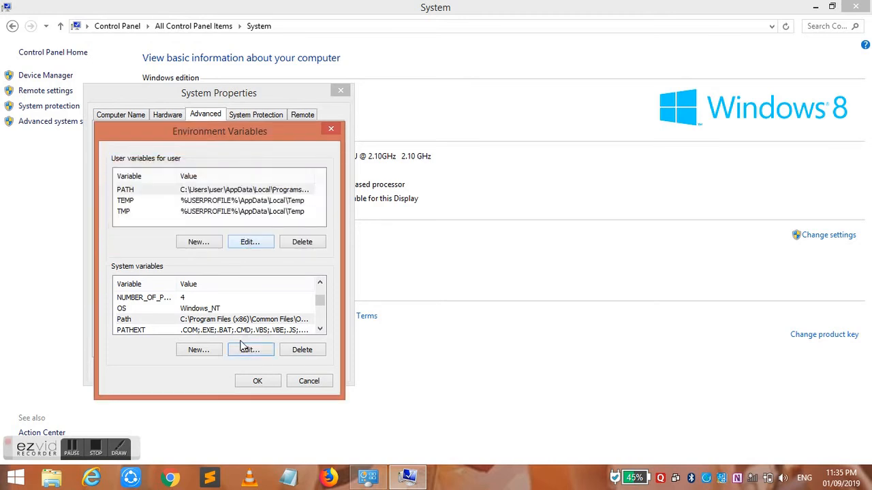
Accept the changes in Environment Variables and System Properties, and close the System window.
{"action": "left_click", "coordinate": [250, 380]}
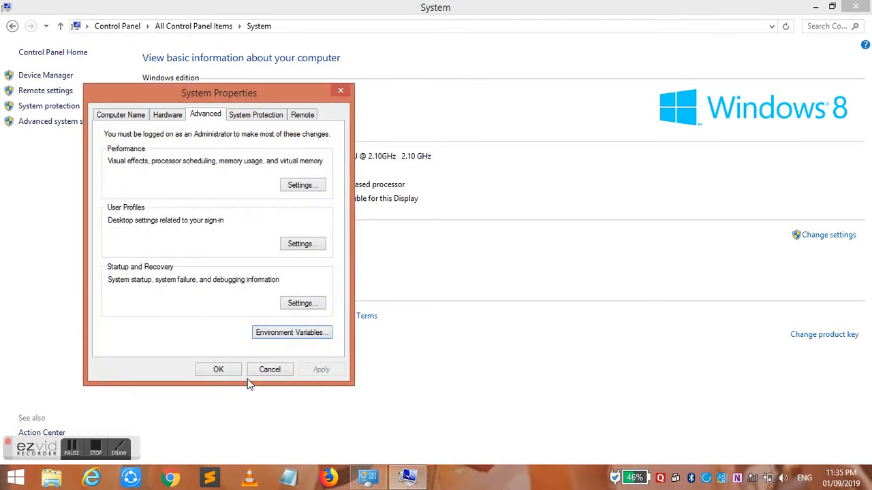
{"action": "left_click", "coordinate": [214, 369]}
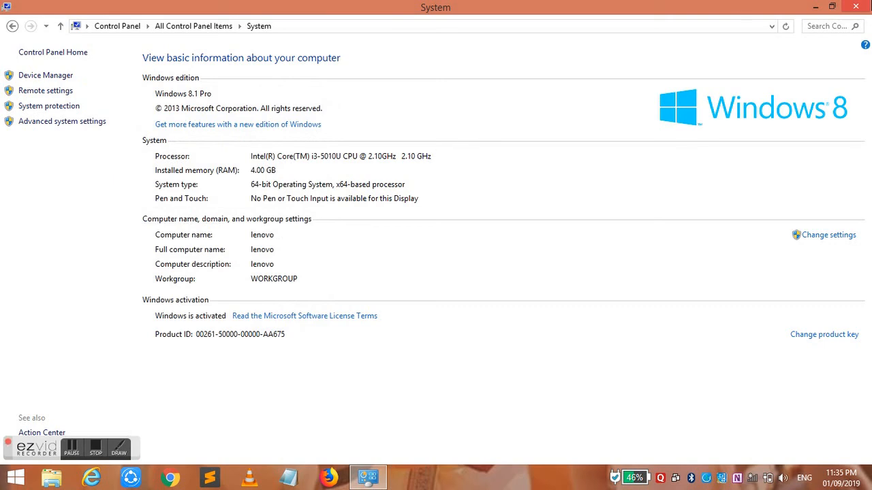
{"action": "left_click", "coordinate": [868, 4]}
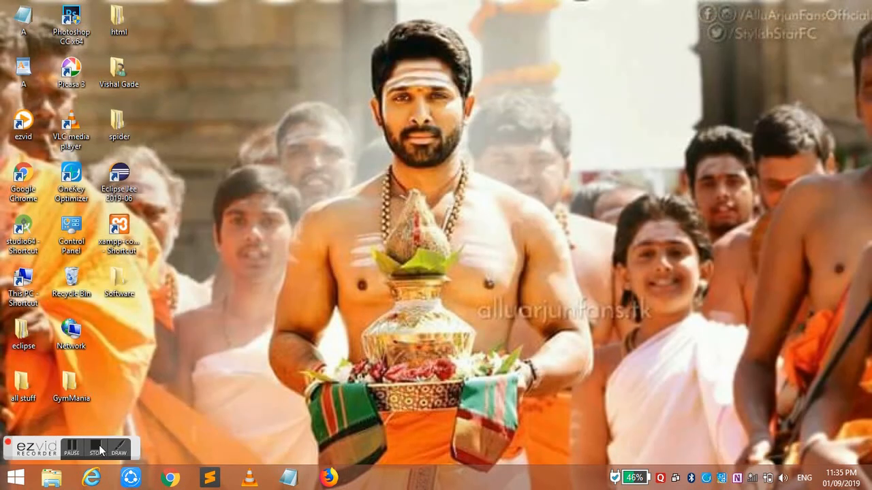
Open a command prompt by running cmd, execute javac to test the Path setting, and minimize the window.
{"action": "right_click", "coordinate": [18, 479]}
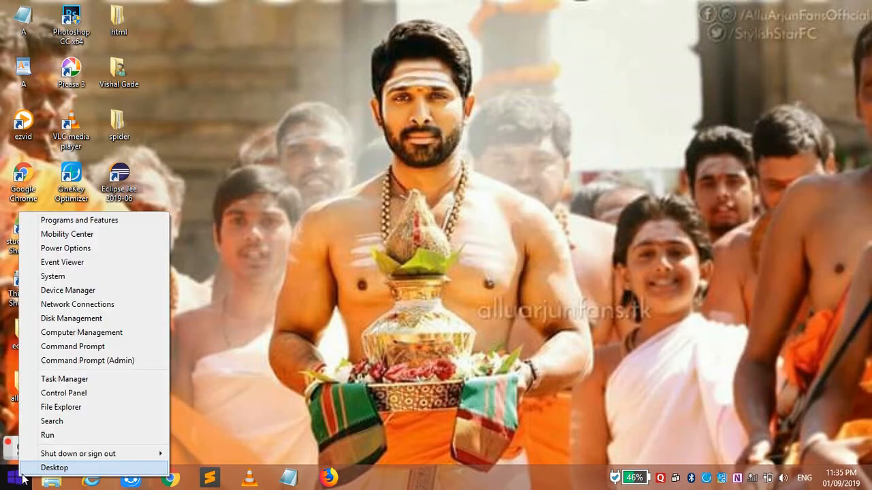
{"action": "left_click", "coordinate": [45, 440]}
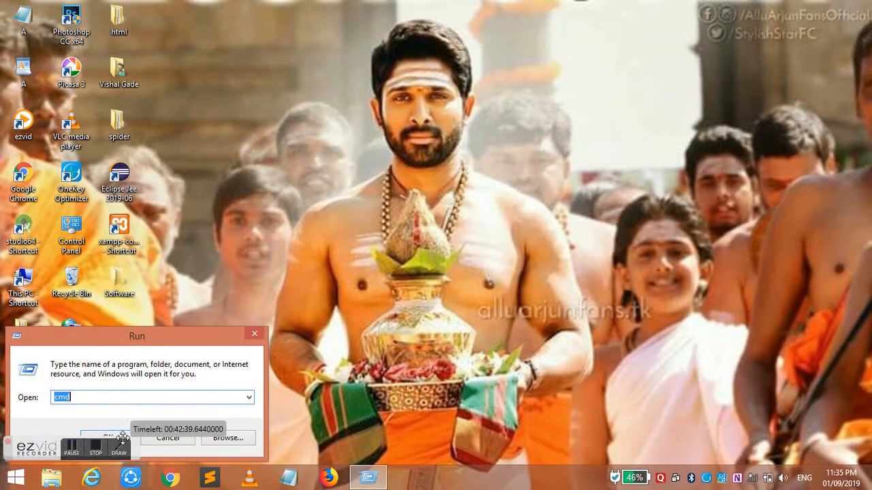
{"action": "key", "text": "Return"}
{"action": "type", "text": "javac"}
{"action": "key", "text": "Return"}
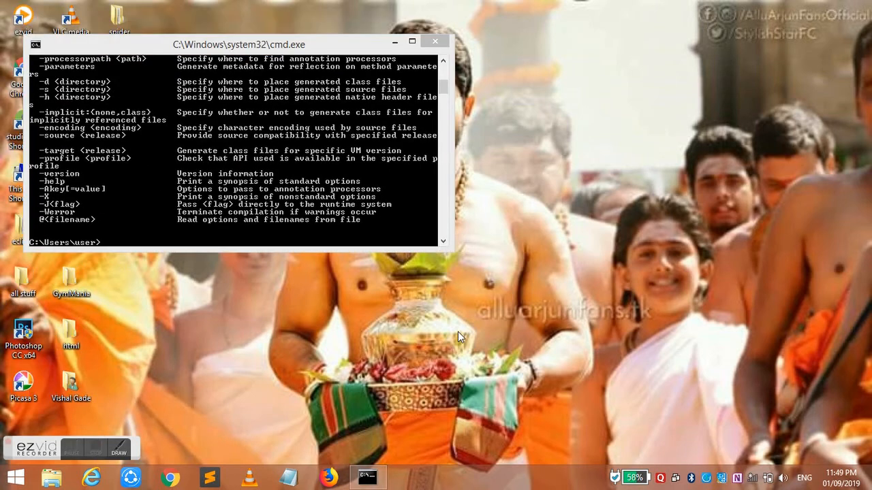
{"action": "left_click", "coordinate": [395, 41]}
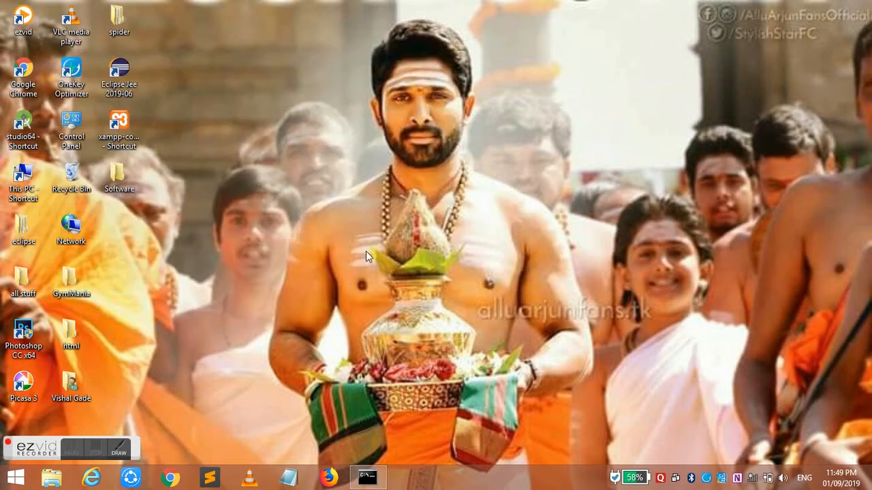
Start a new Notepad document and write an empty class A with its braces and an indented line inside.
{"action": "left_click", "coordinate": [289, 477]}
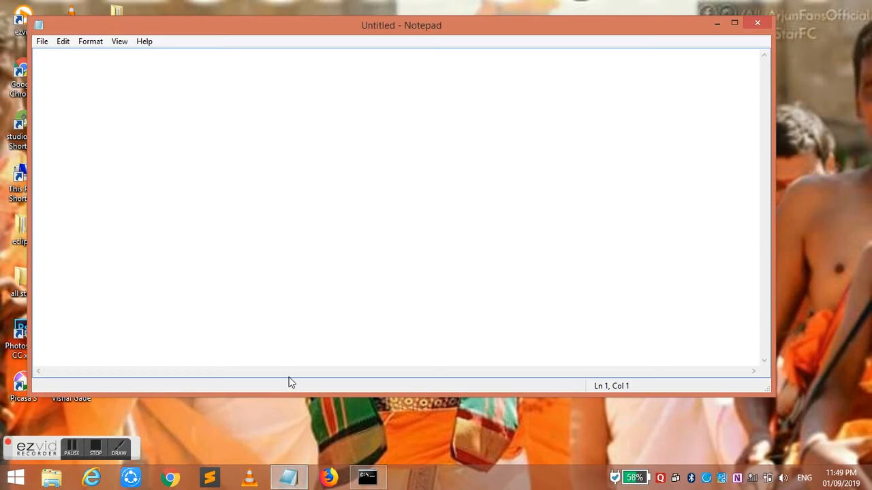
{"action": "type", "text": "class A{"}
{"action": "key", "text": "Return"}
{"action": "type", "text": "}"}
{"action": "key", "text": "Left"}
{"action": "key", "text": "Return"}
{"action": "key", "text": "Return"}
{"action": "key", "text": "Up"}
{"action": "key", "text": "Tab"}
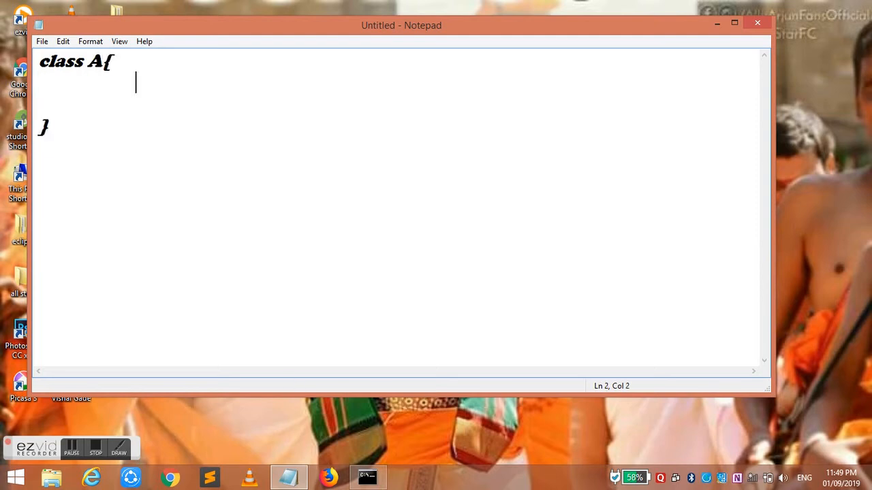
Add the method public static void main(String [] args) inside class A, with its opening and closing braces.
{"action": "type", "text": "public "}
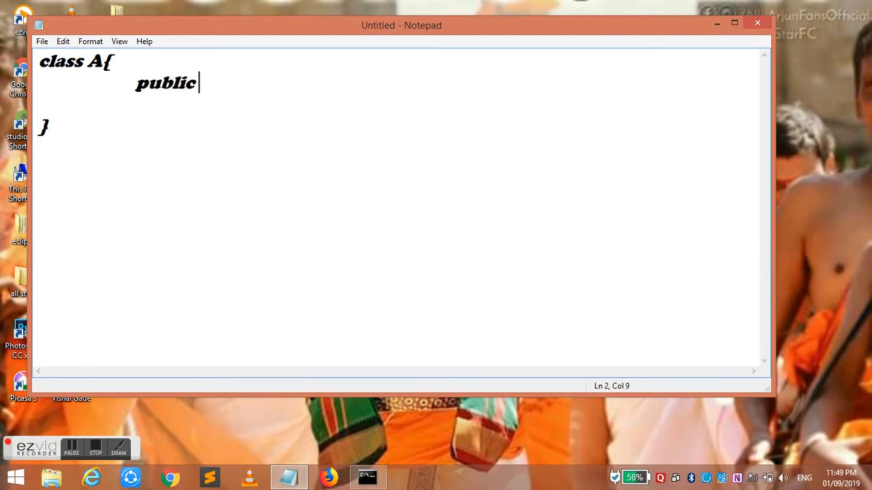
{"action": "type", "text": "stat"}
{"action": "type", "text": "ic voi"}
{"action": "type", "text": "d main"}
{"action": "type", "text": "(S)"}
{"action": "key", "text": "Left"}
{"action": "type", "text": "String [] "}
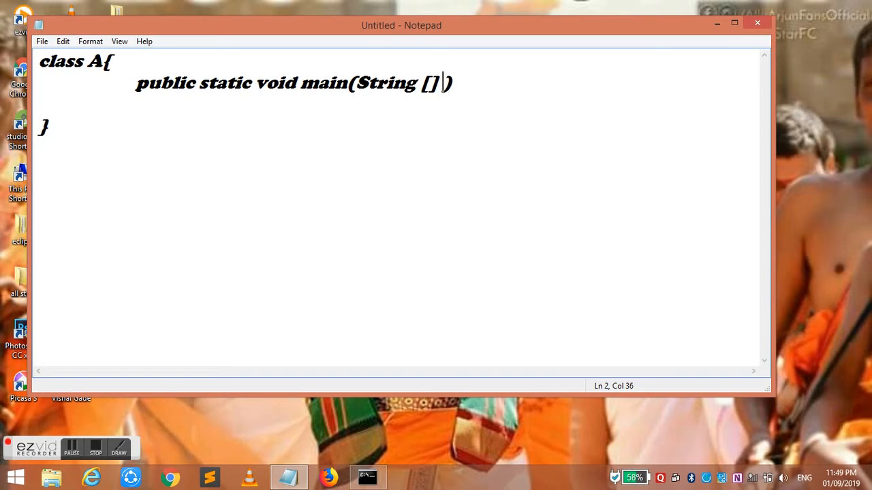
{"action": "type", "text": "args"}
{"action": "left_click", "coordinate": [39, 105]}
{"action": "left_click", "coordinate": [492, 82]}
{"action": "type", "text": "{"}
{"action": "key", "text": "Return"}
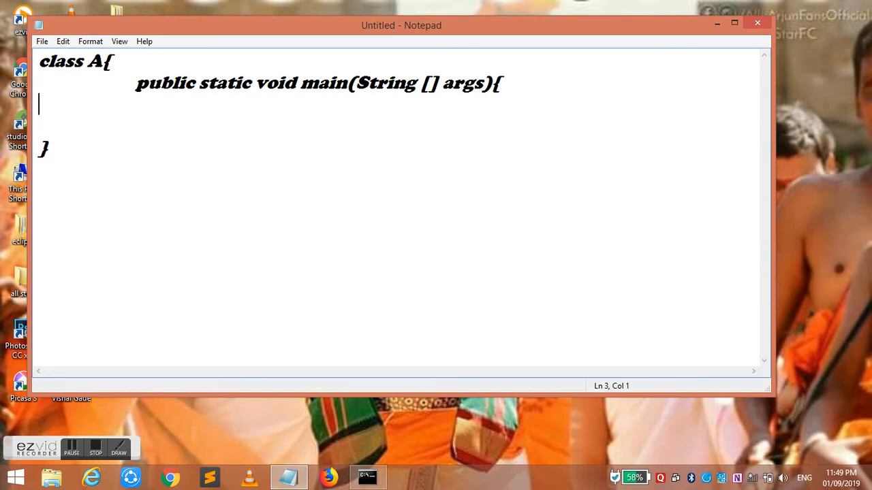
{"action": "key", "text": "Return"}
{"action": "key", "text": "Tab"}
{"action": "type", "text": "}"}
{"action": "key", "text": "Up"}
Write System.out.println("from main method"); in the main method's body and indent the method's closing brace.
{"action": "type", "text": "Syst"}
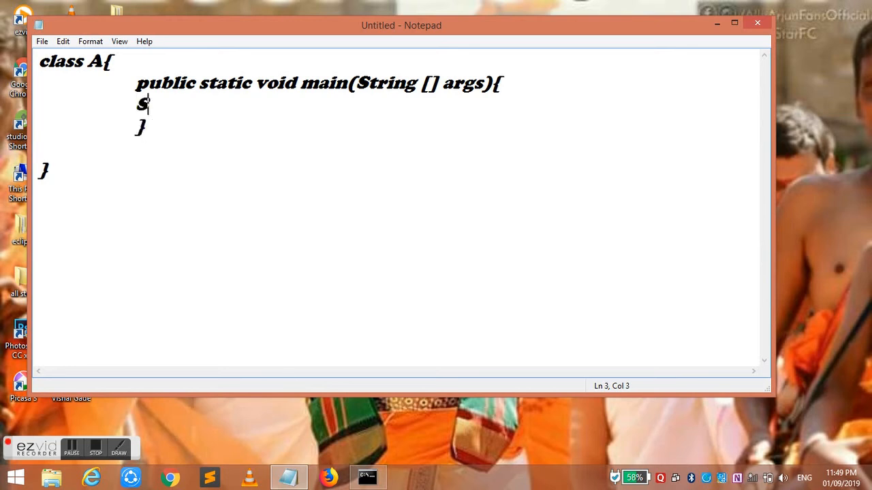
{"action": "type", "text": "em.o"}
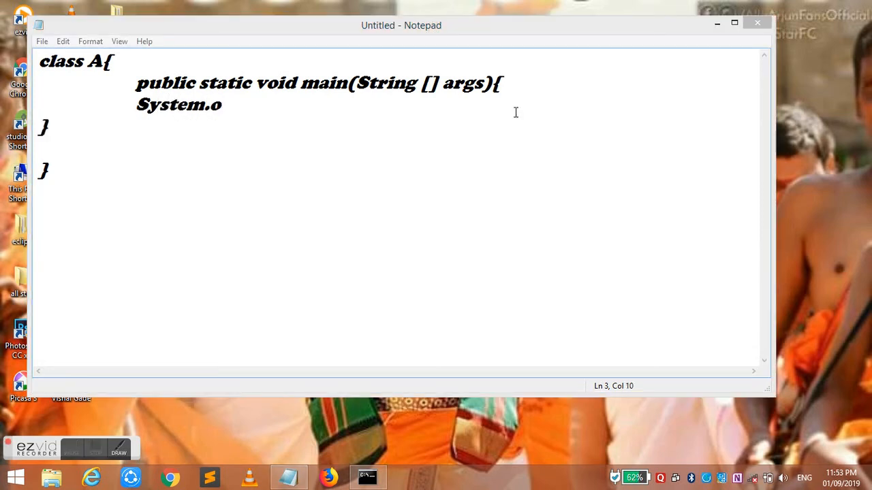
{"action": "left_click", "coordinate": [233, 109]}
{"action": "key", "text": "BackSpace"}
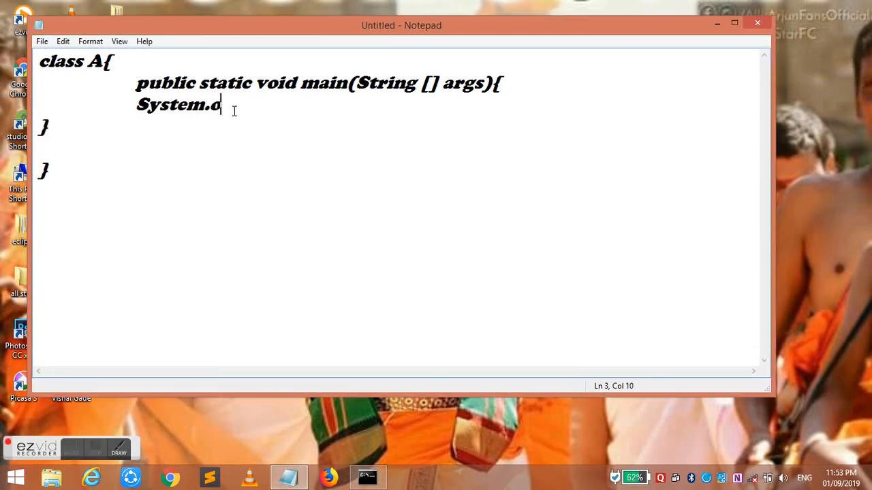
{"action": "type", "text": "ut.p"}
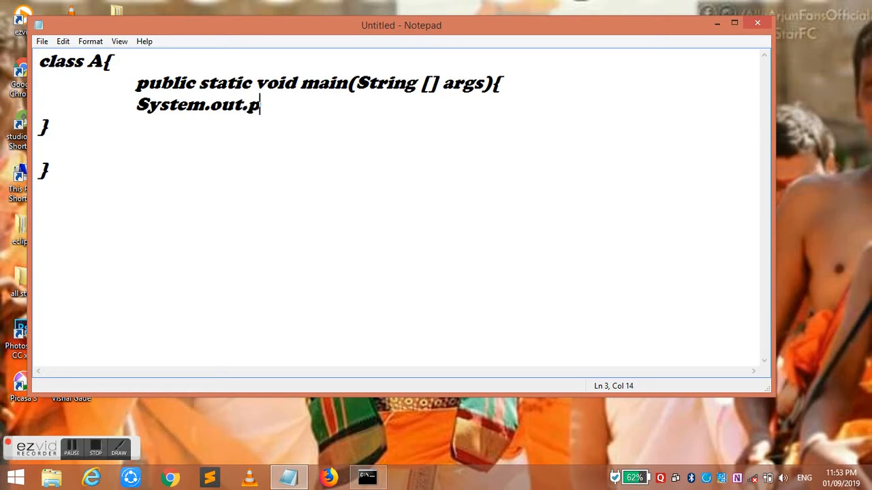
{"action": "type", "text": "rintln(\")"}
{"action": "key", "text": "Left"}
{"action": "type", "text": "\"from\""}
{"action": "key", "text": "Left"}
{"action": "type", "text": "from main method"}
{"action": "key", "text": "Right"}
{"action": "key", "text": "Right"}
{"action": "type", "text": ";"}
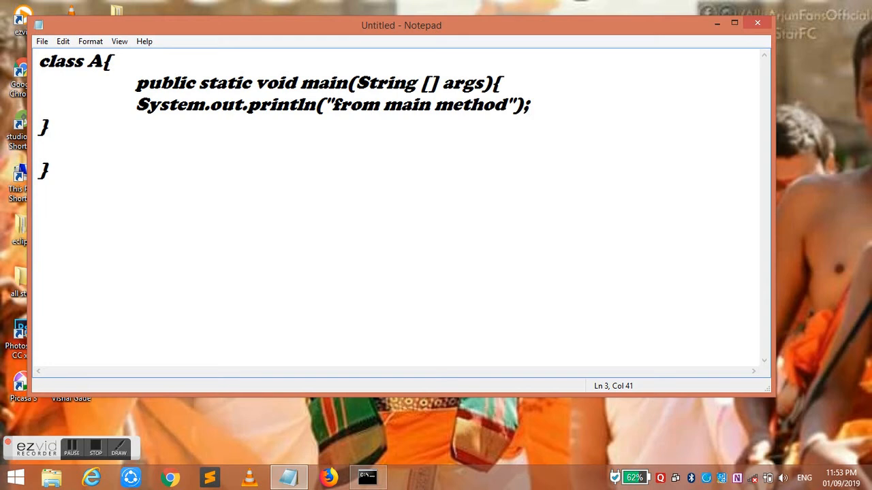
{"action": "left_click", "coordinate": [37, 123]}
{"action": "key", "text": "Tab"}
Save the document to the Desktop as A.java with the file type All Files.
{"action": "left_click", "coordinate": [40, 41]}
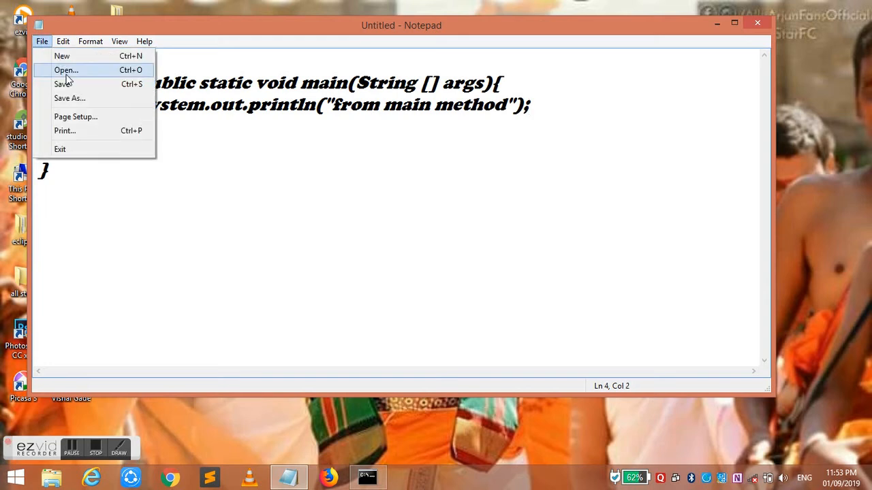
{"action": "left_click", "coordinate": [71, 98]}
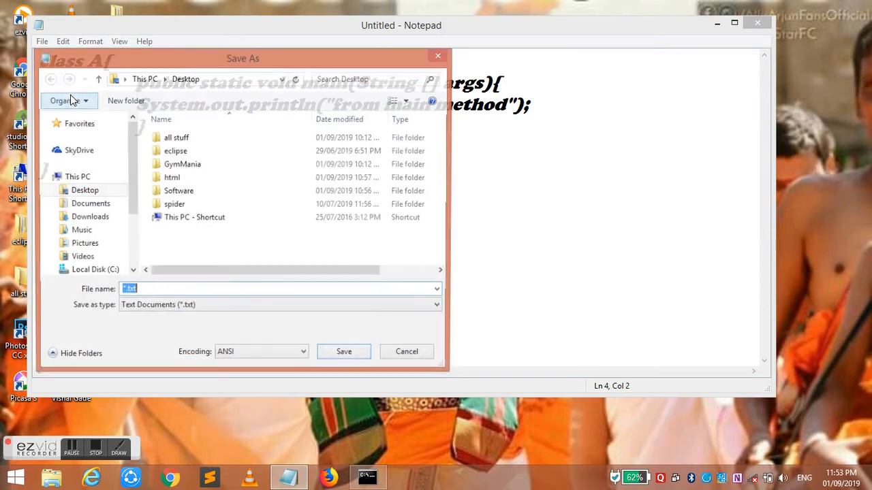
{"action": "left_click", "coordinate": [167, 291]}
{"action": "key", "text": "BackSpace"}
{"action": "key", "text": "BackSpace"}
{"action": "key", "text": "BackSpace"}
{"action": "key", "text": "BackSpace"}
{"action": "key", "text": "BackSpace"}
{"action": "type", "text": "A"}
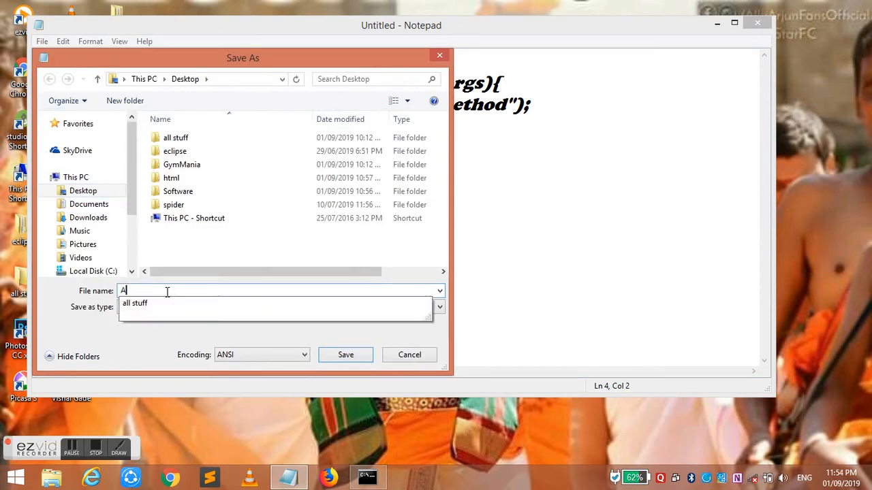
{"action": "type", "text": ".java"}
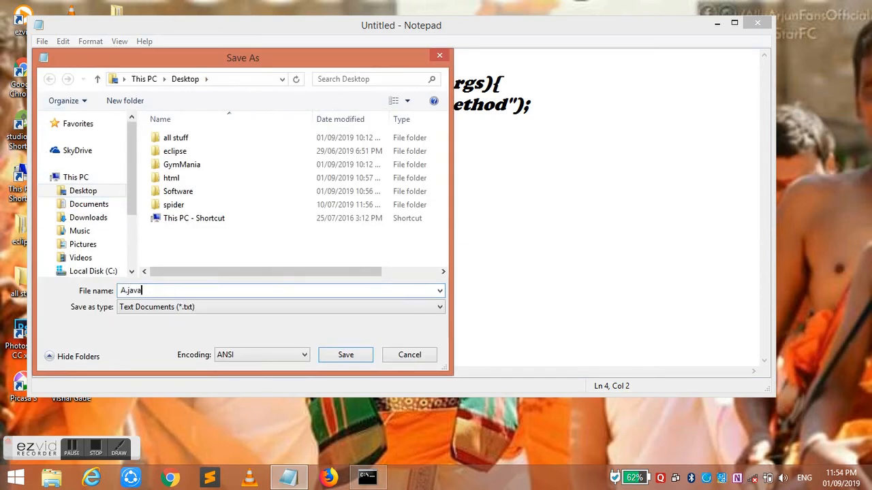
{"action": "left_click", "coordinate": [171, 307]}
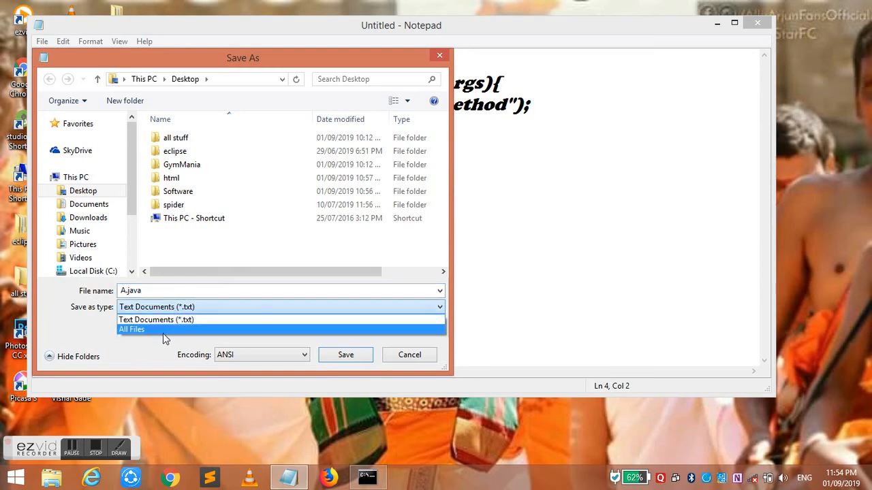
{"action": "left_click", "coordinate": [163, 331]}
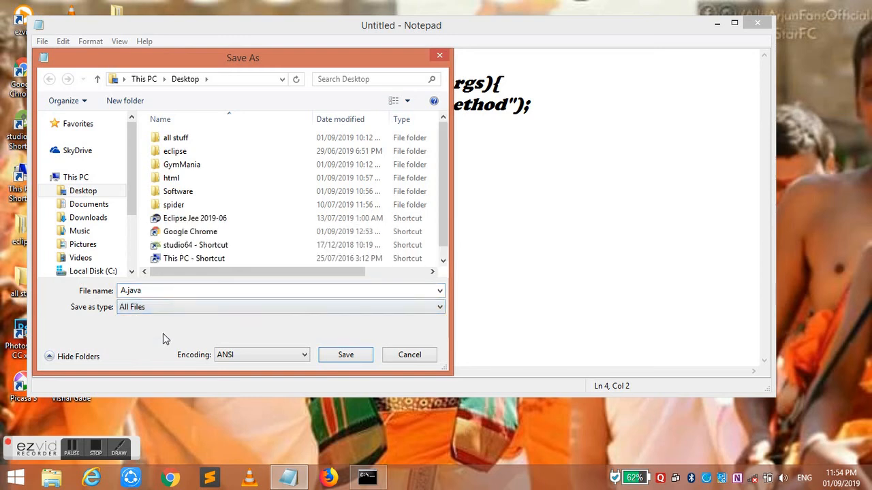
{"action": "left_click", "coordinate": [344, 357]}
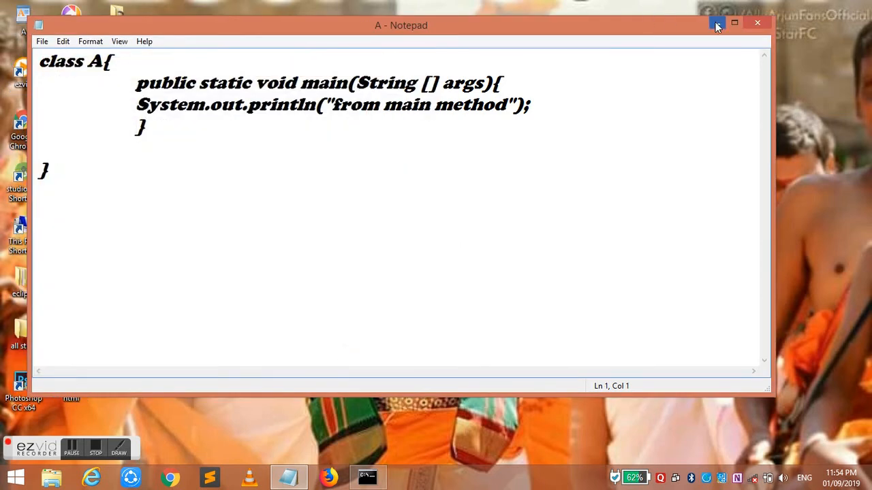
Switch to the command prompt, compile A.java from the Desktop folder with javac, and run class A with java.
{"action": "left_click", "coordinate": [716, 26]}
{"action": "left_click", "coordinate": [371, 480]}
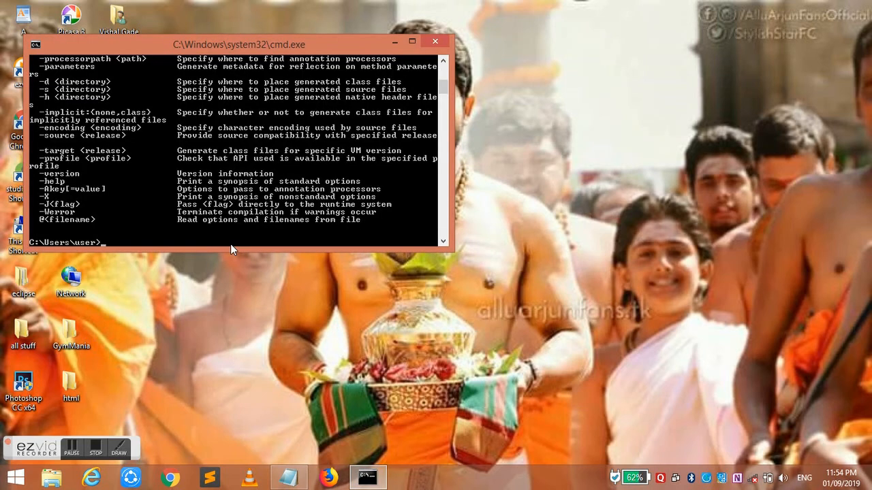
{"action": "type", "text": "cd Desktop"}
{"action": "key", "text": "Return"}
{"action": "type", "text": "javac A.java"}
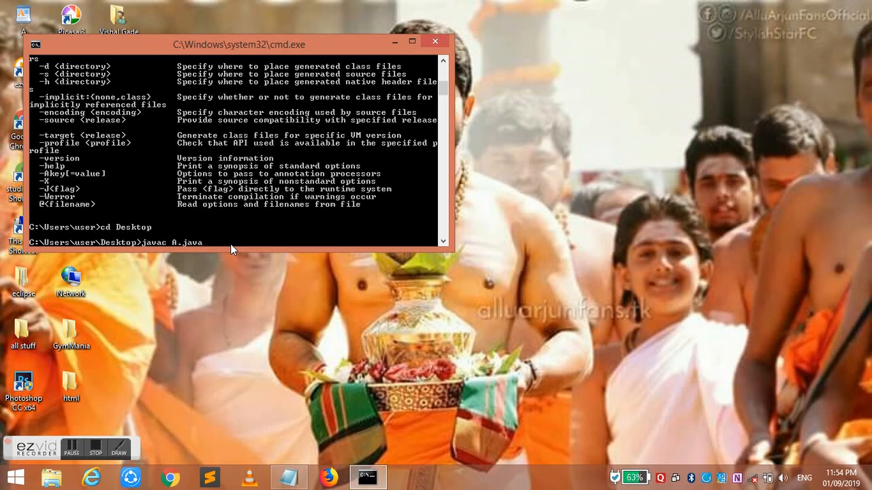
{"action": "key", "text": "Return"}
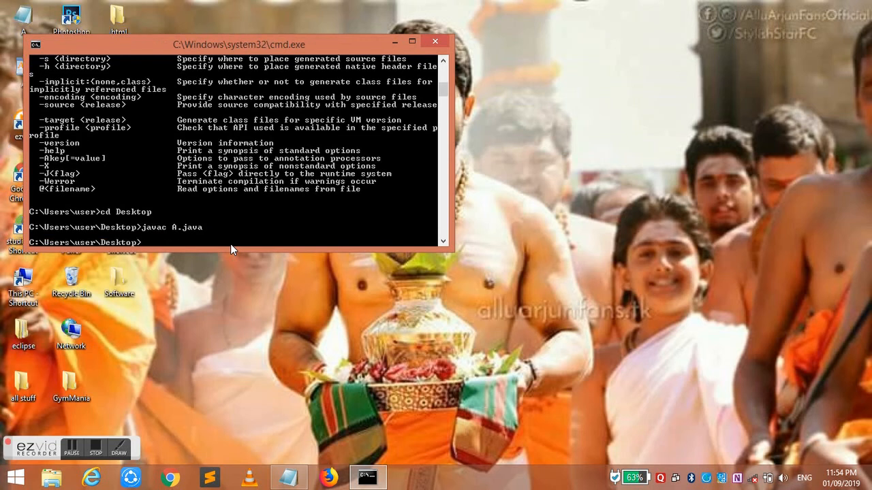
{"action": "type", "text": "java A"}
{"action": "key", "text": "Return"}
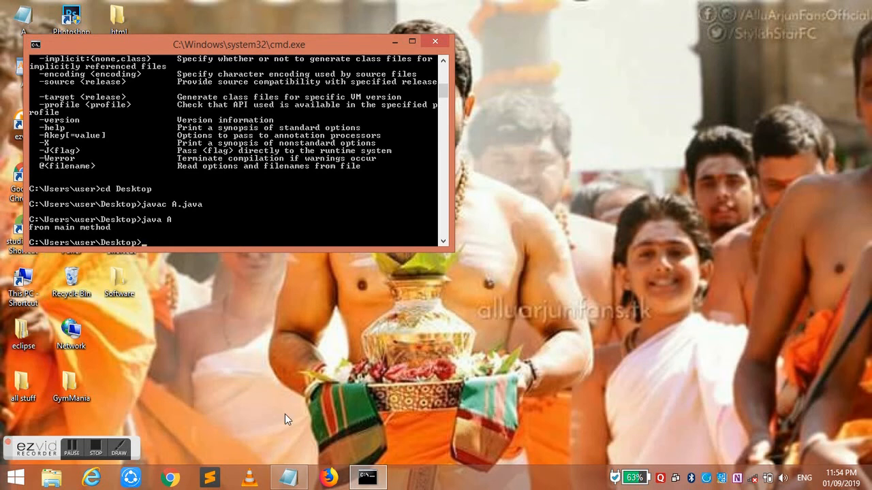
Check the println text "from main method" in the Notepad source against the program's output, and minimize Notepad.
{"action": "left_click", "coordinate": [290, 477]}
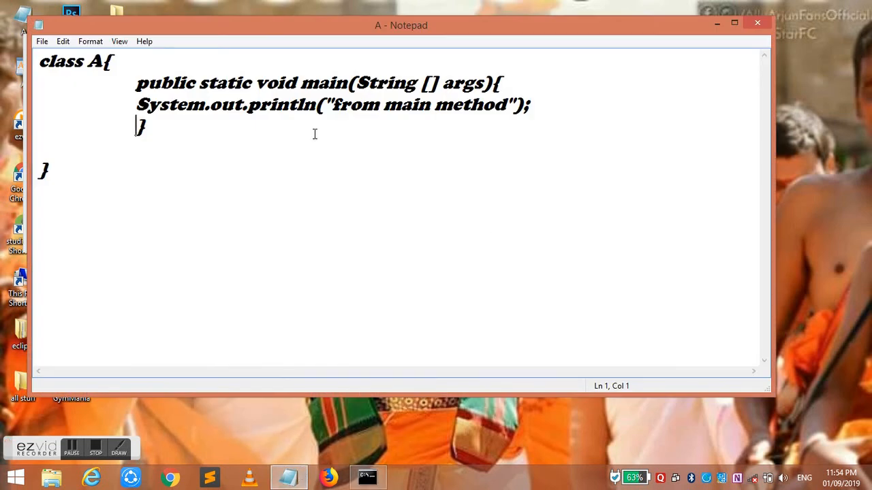
{"action": "left_click_drag", "start_coordinate": [333, 104], "coordinate": [516, 103]}
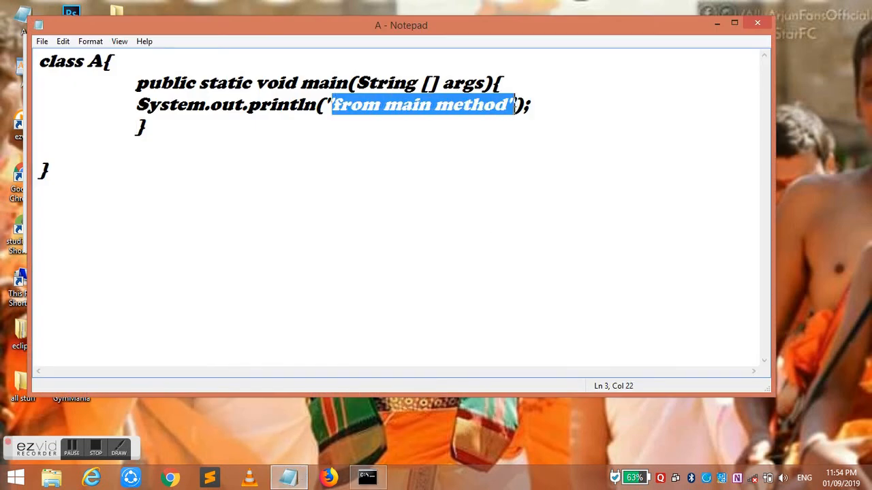
{"action": "left_click", "coordinate": [717, 25]}
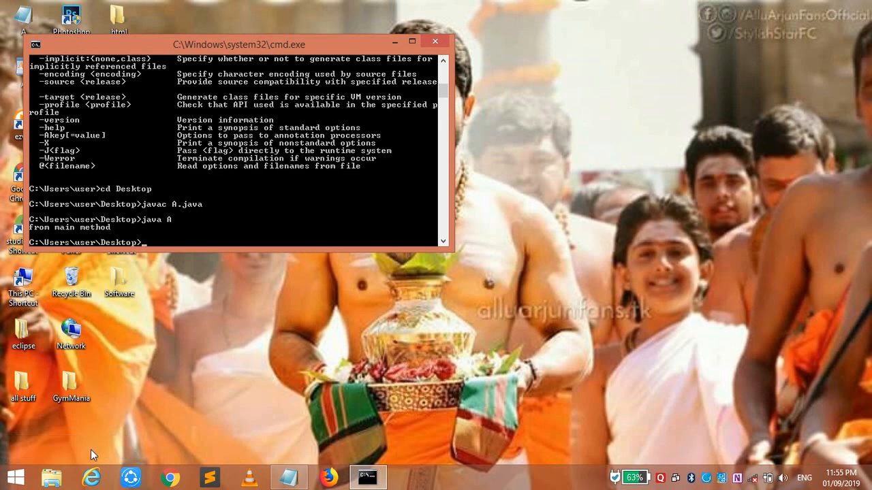
{"action": "left_click", "coordinate": [91, 450]}
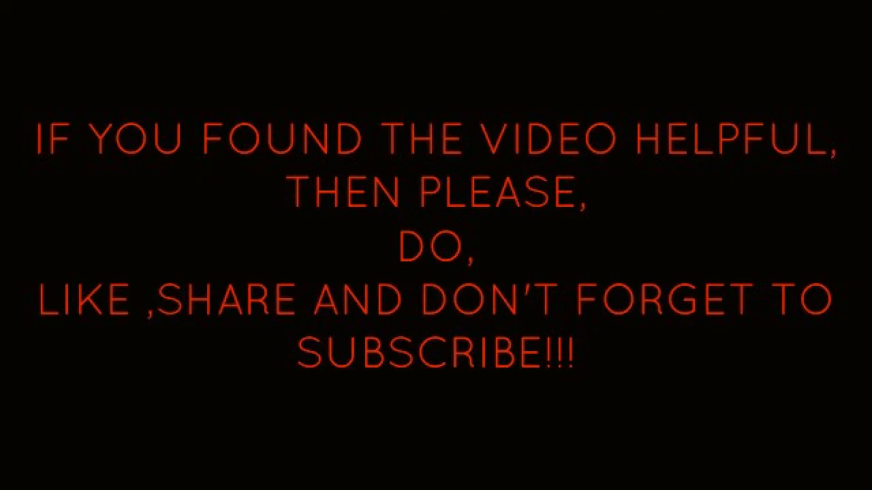